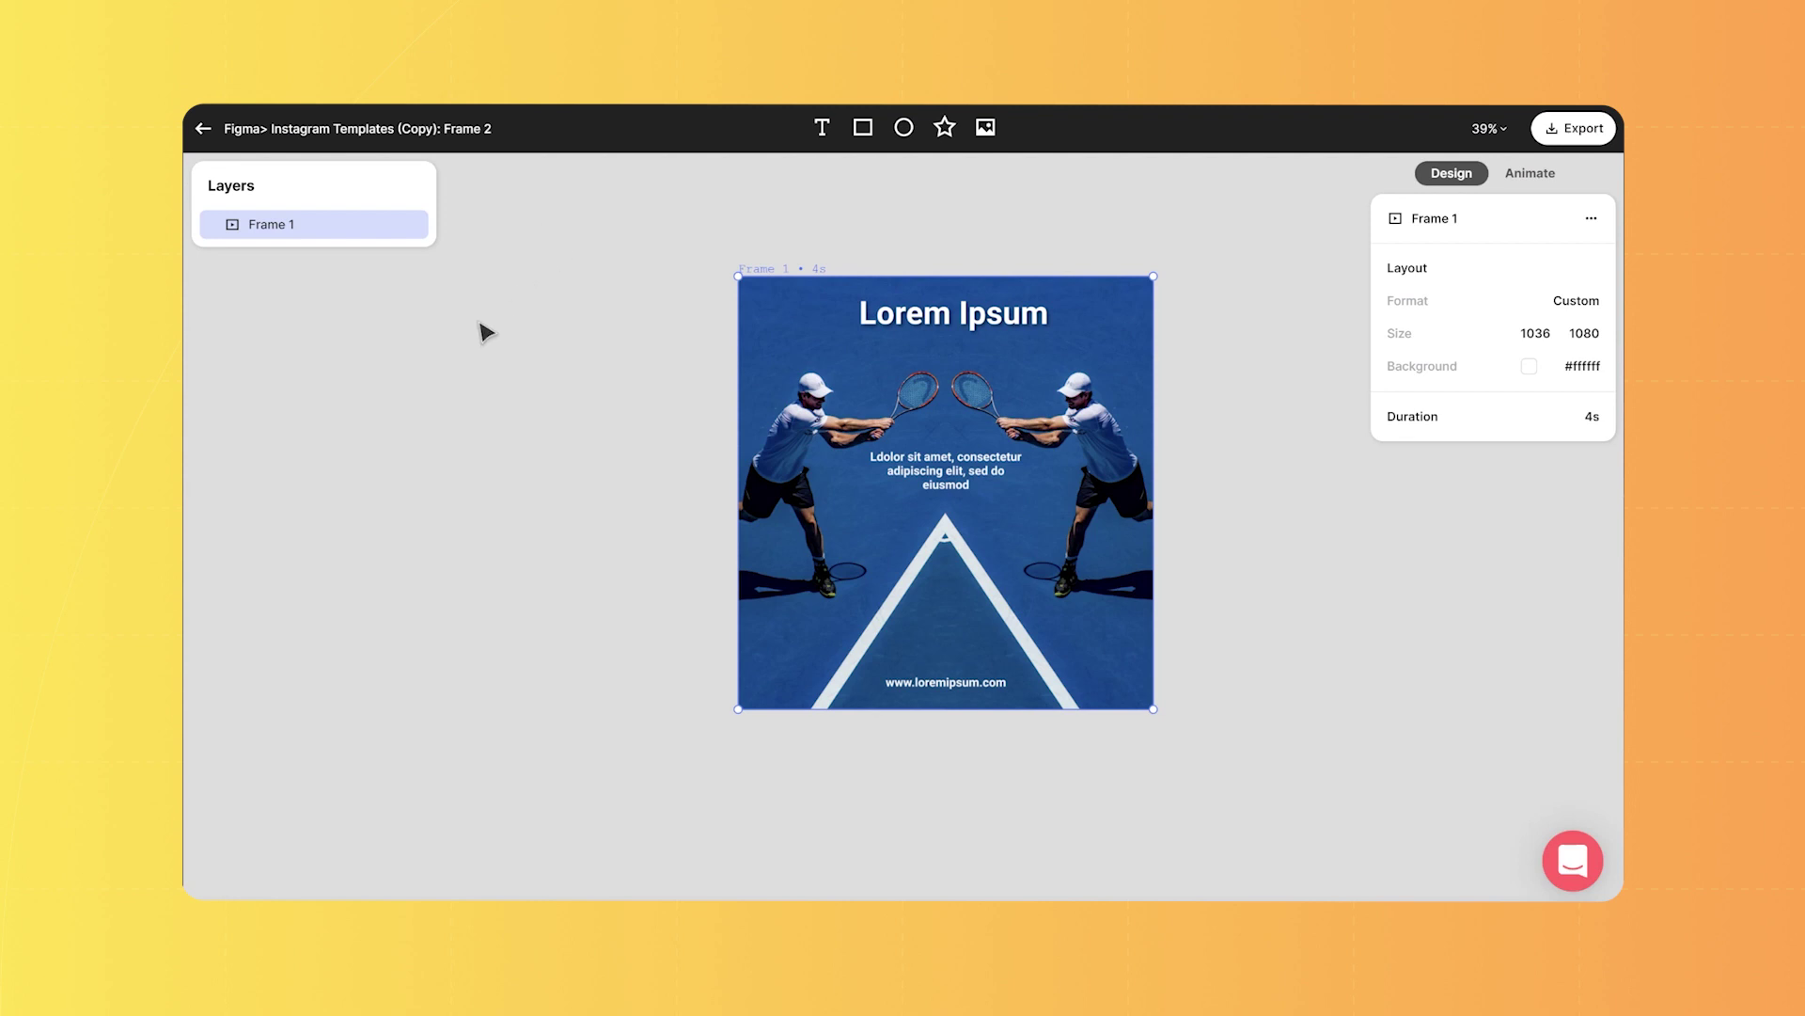
Expand Frame 1 to show its three text layers and two image layers.
mouse_move(313, 225)
click(211, 224)
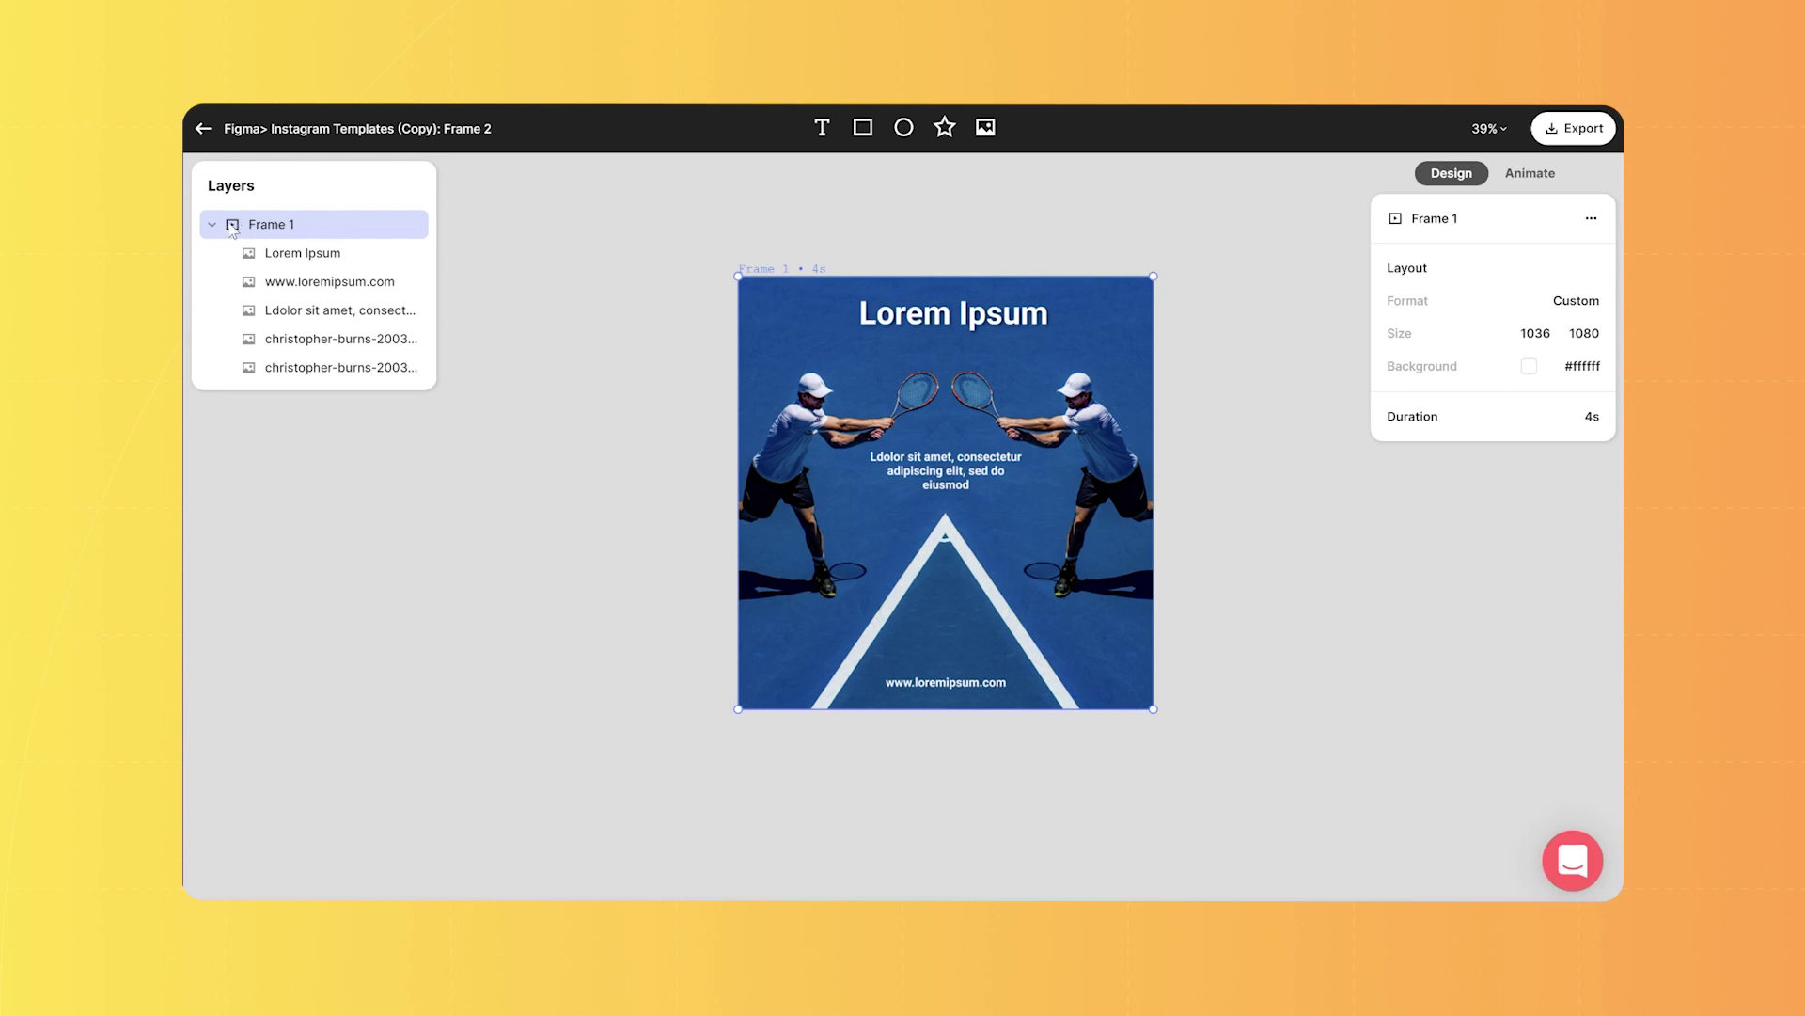
click(302, 254)
click(302, 281)
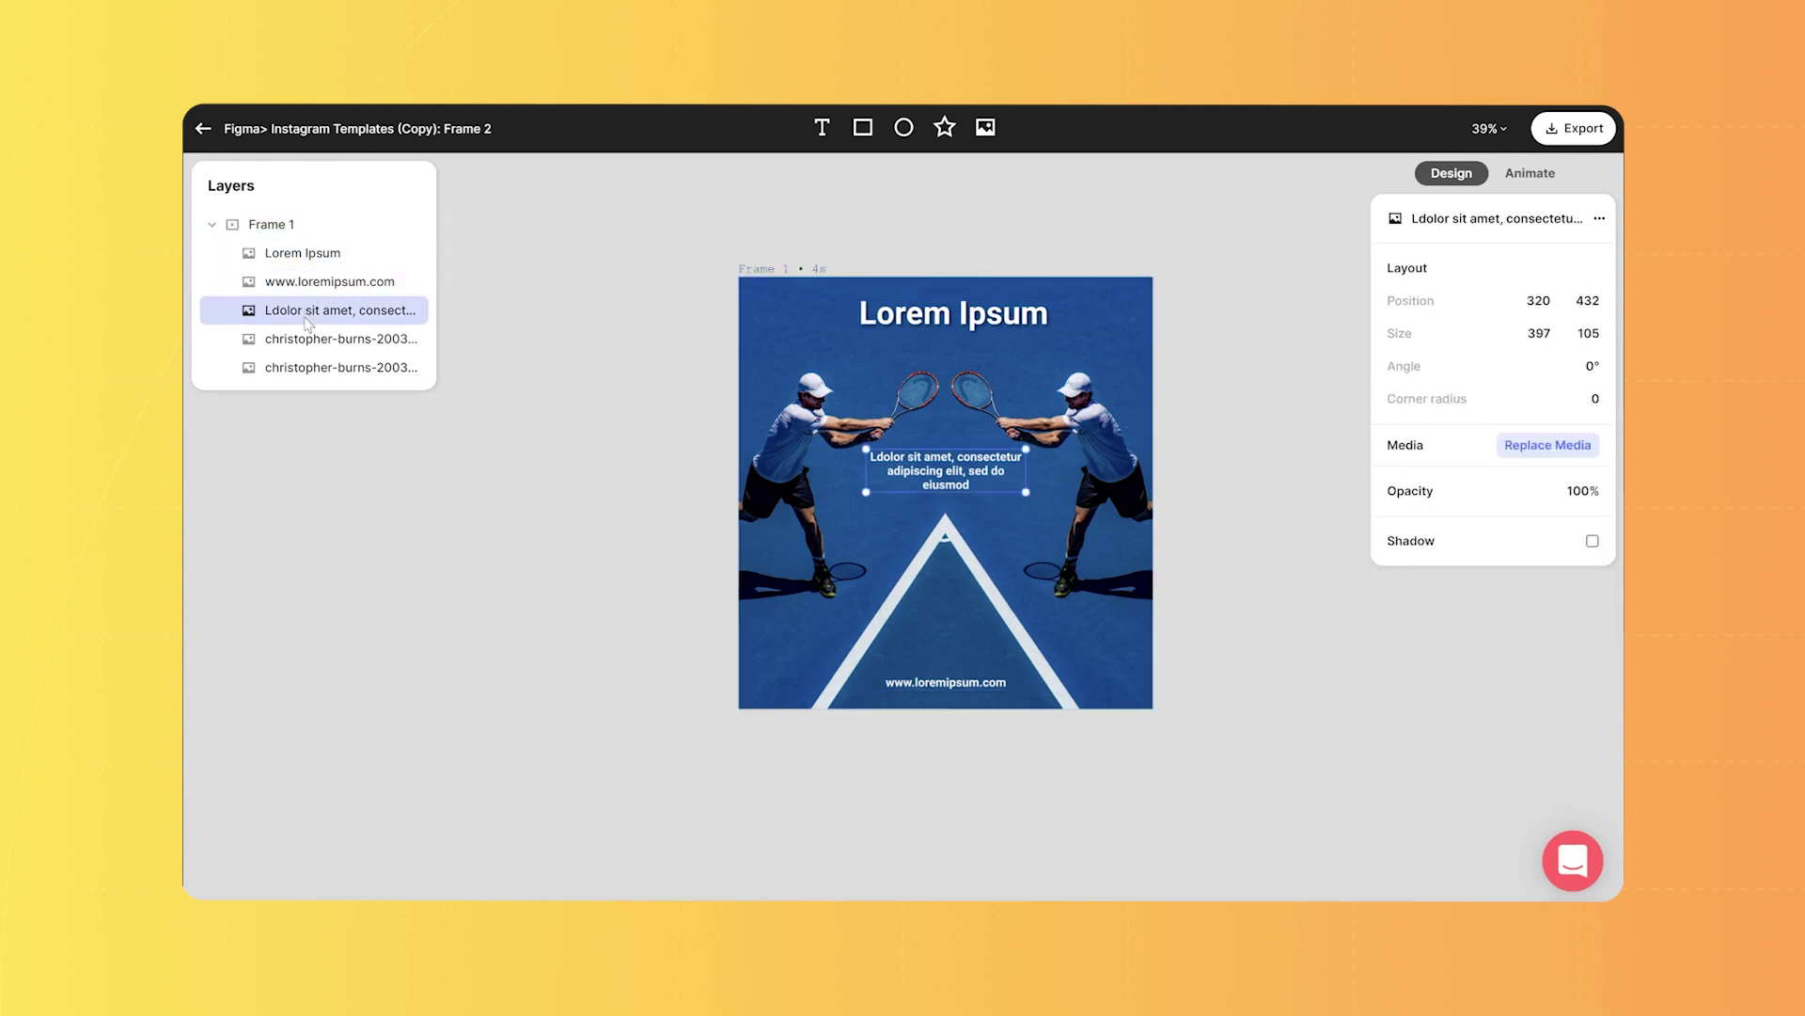
click(311, 339)
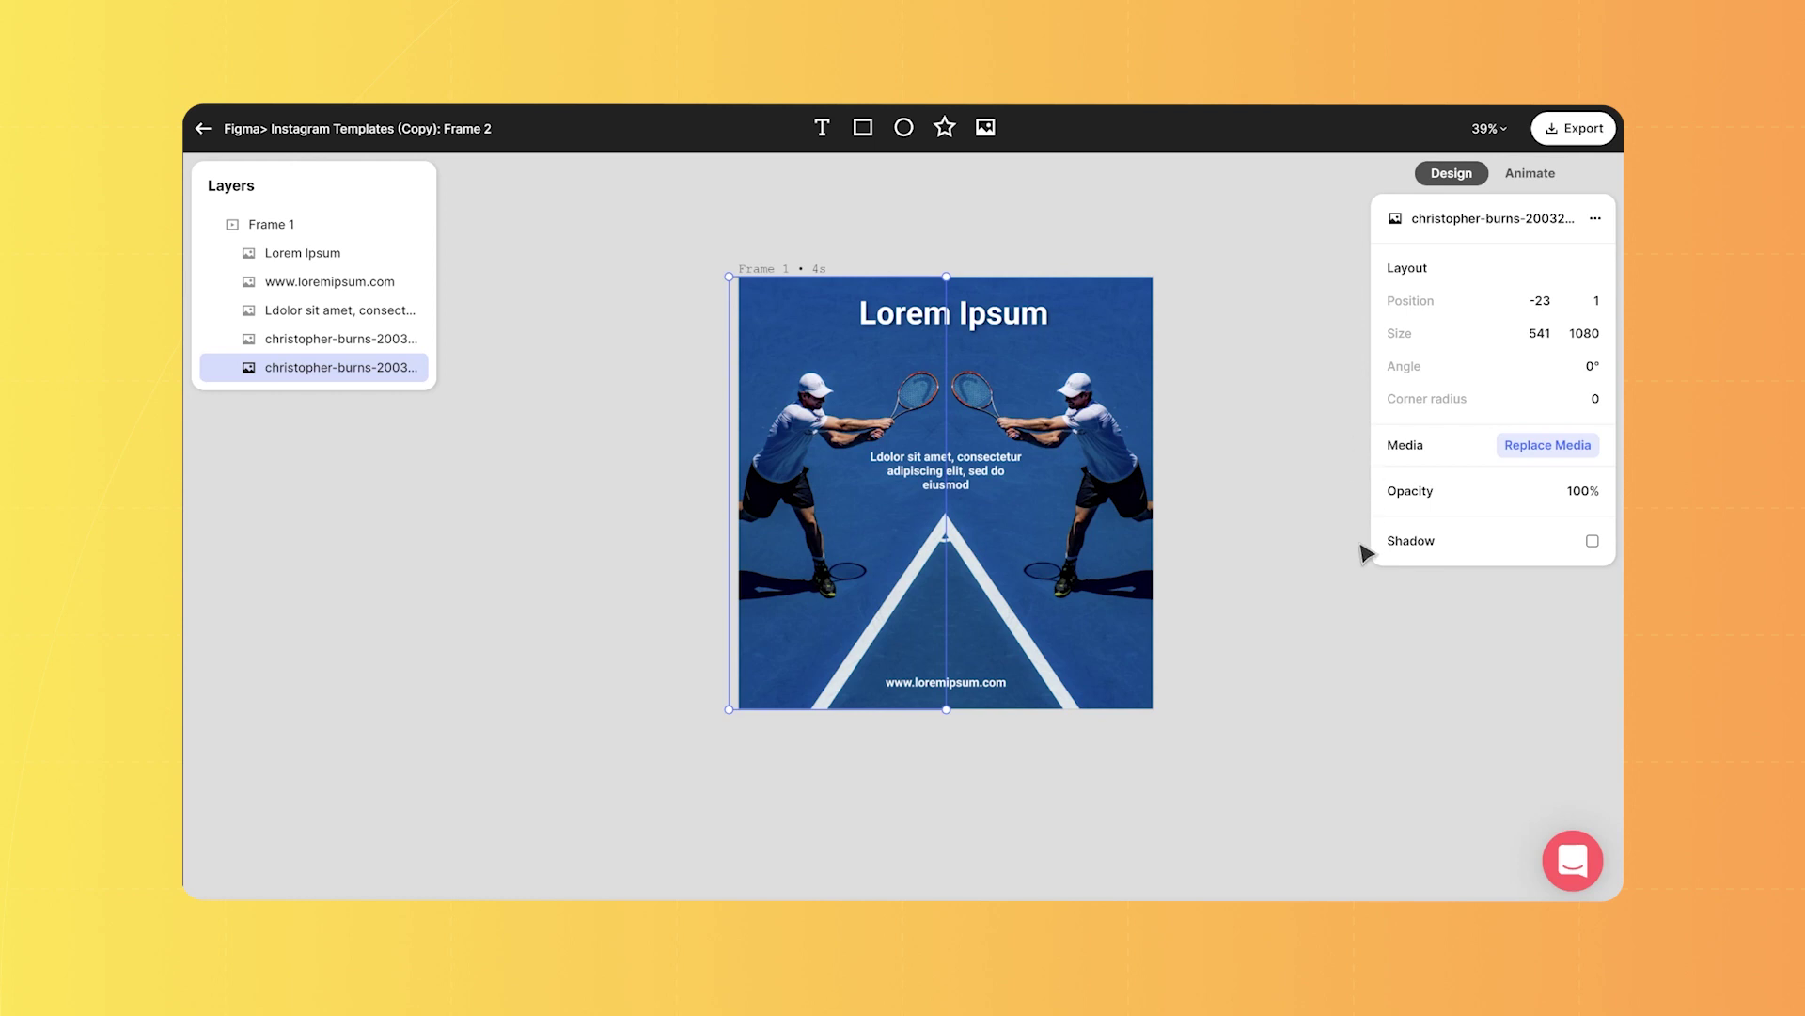
click(357, 254)
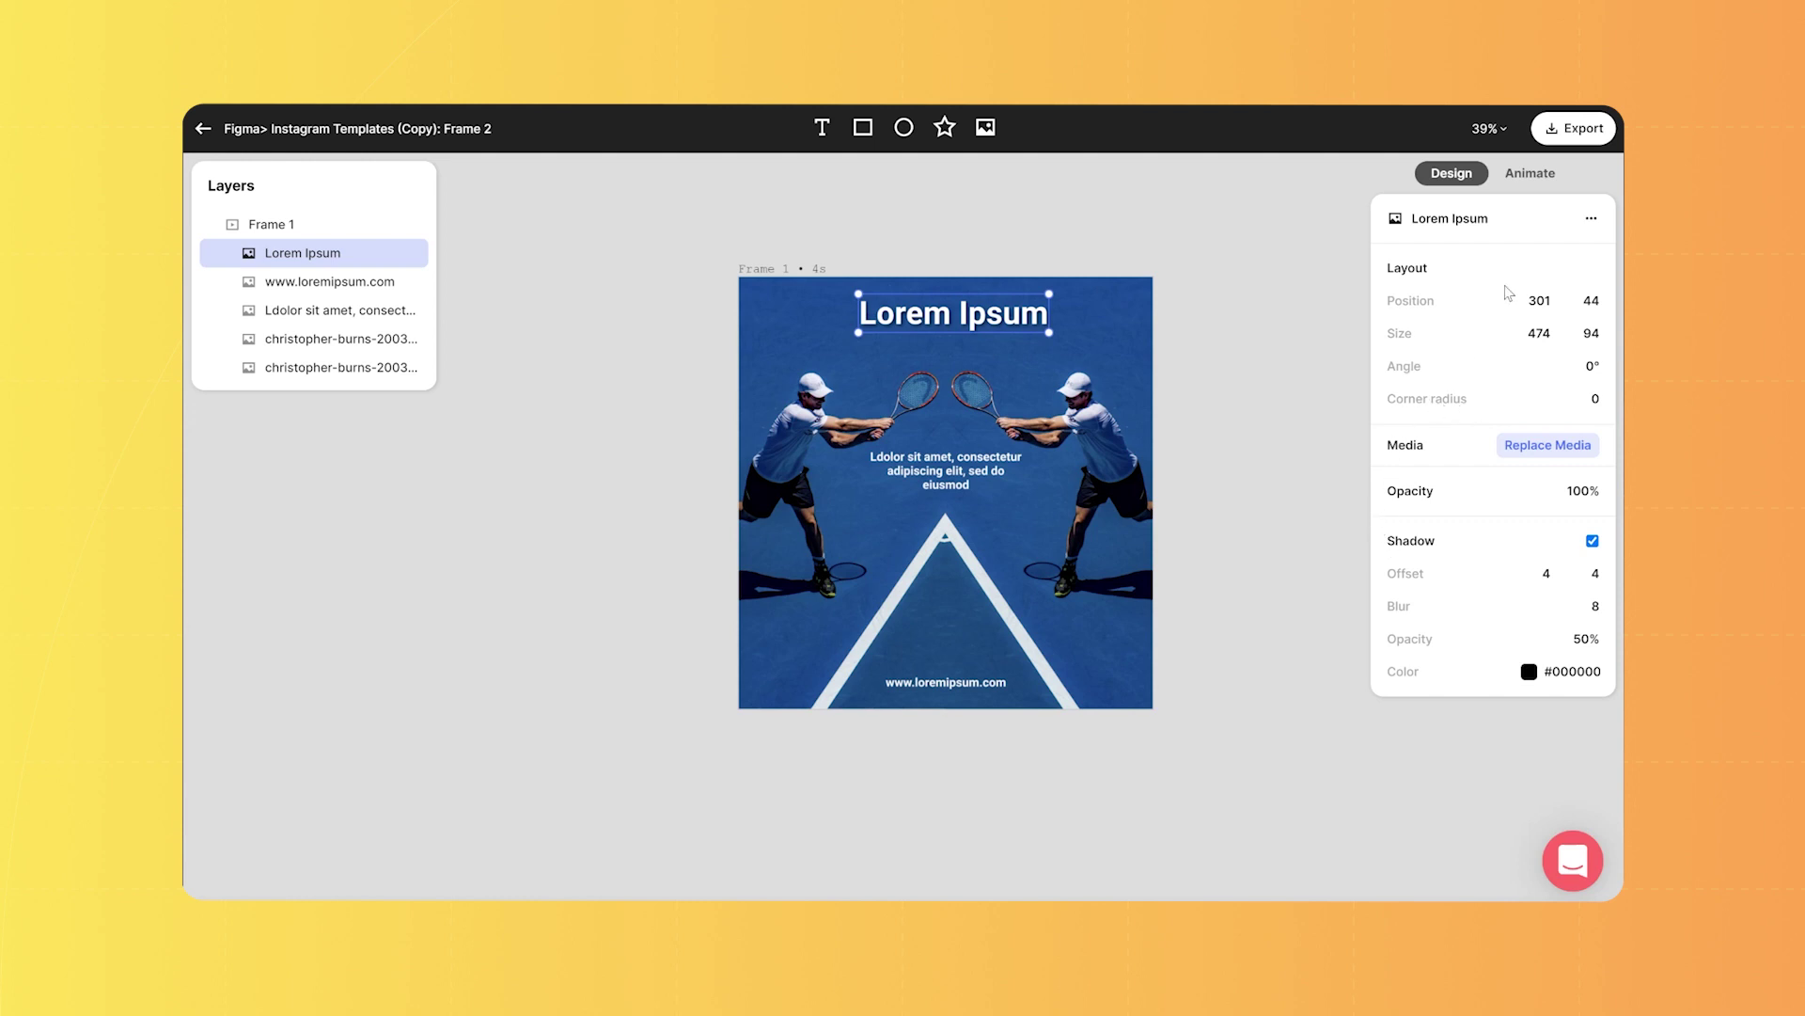
Rename the 'Lorem Ipsum' title layer to 'Header' from the properties panel menu.
click(1591, 220)
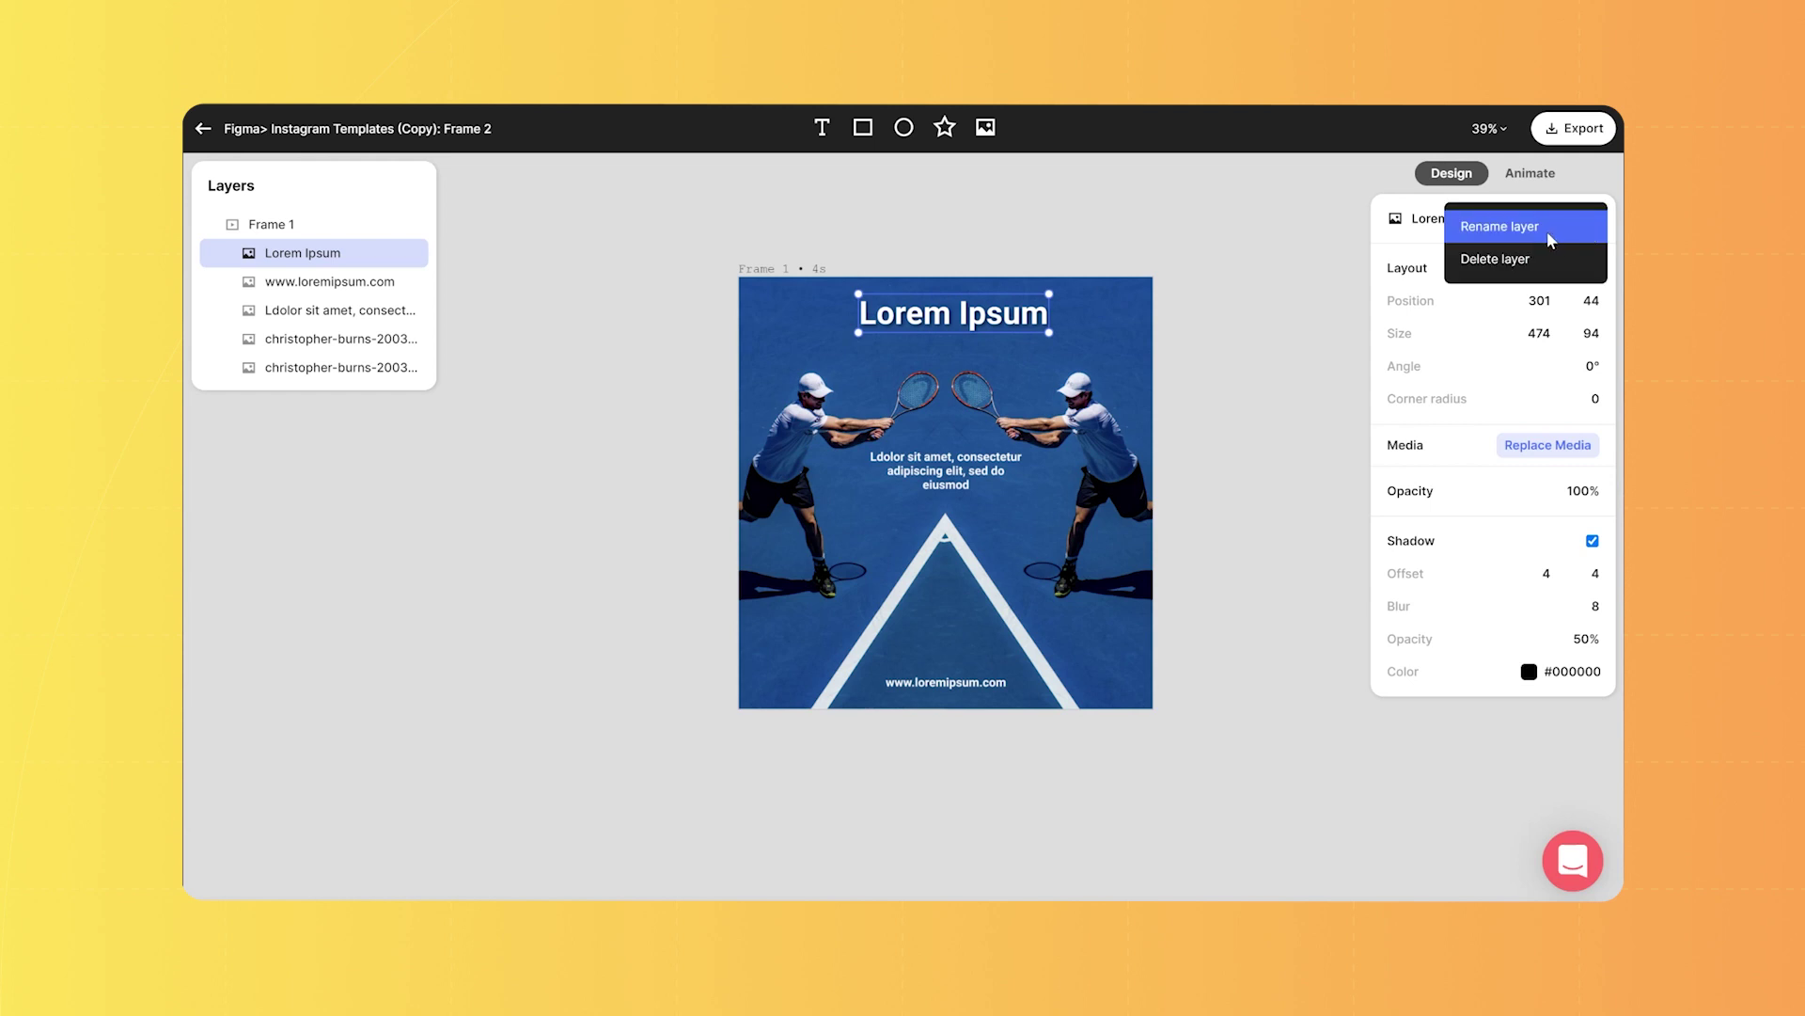
click(1519, 230)
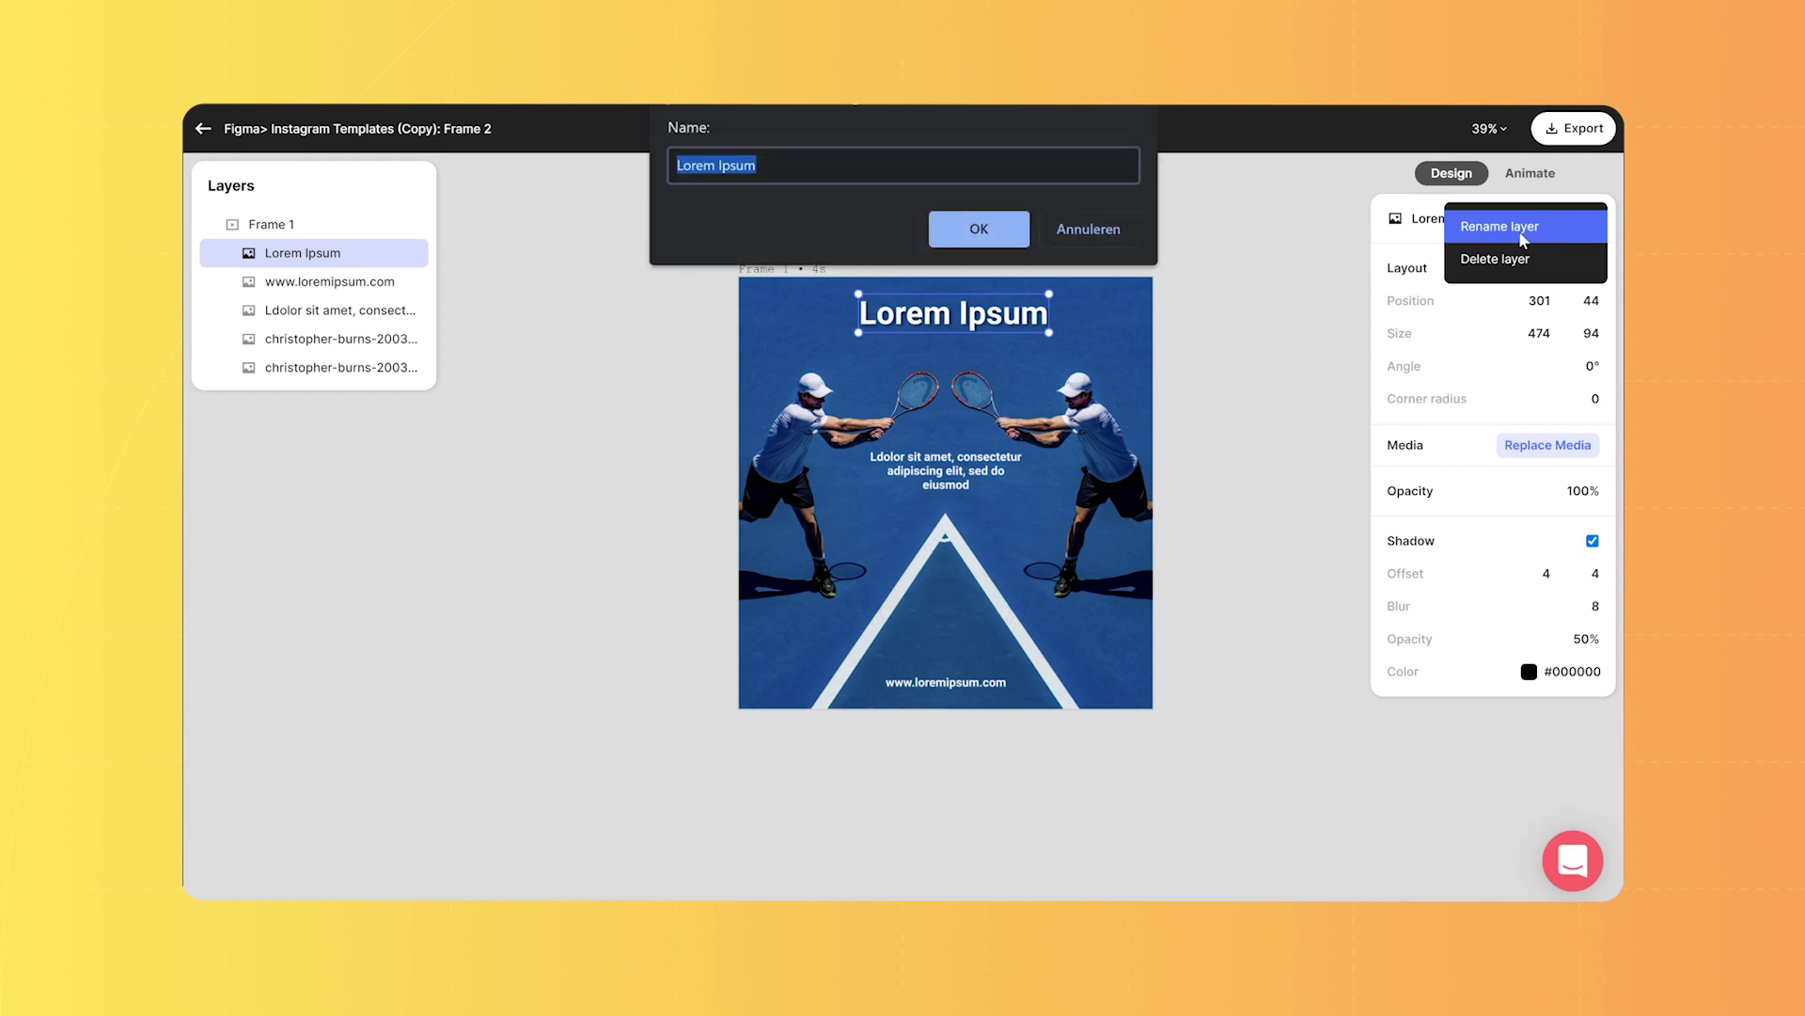
text(Header)
key(Return)
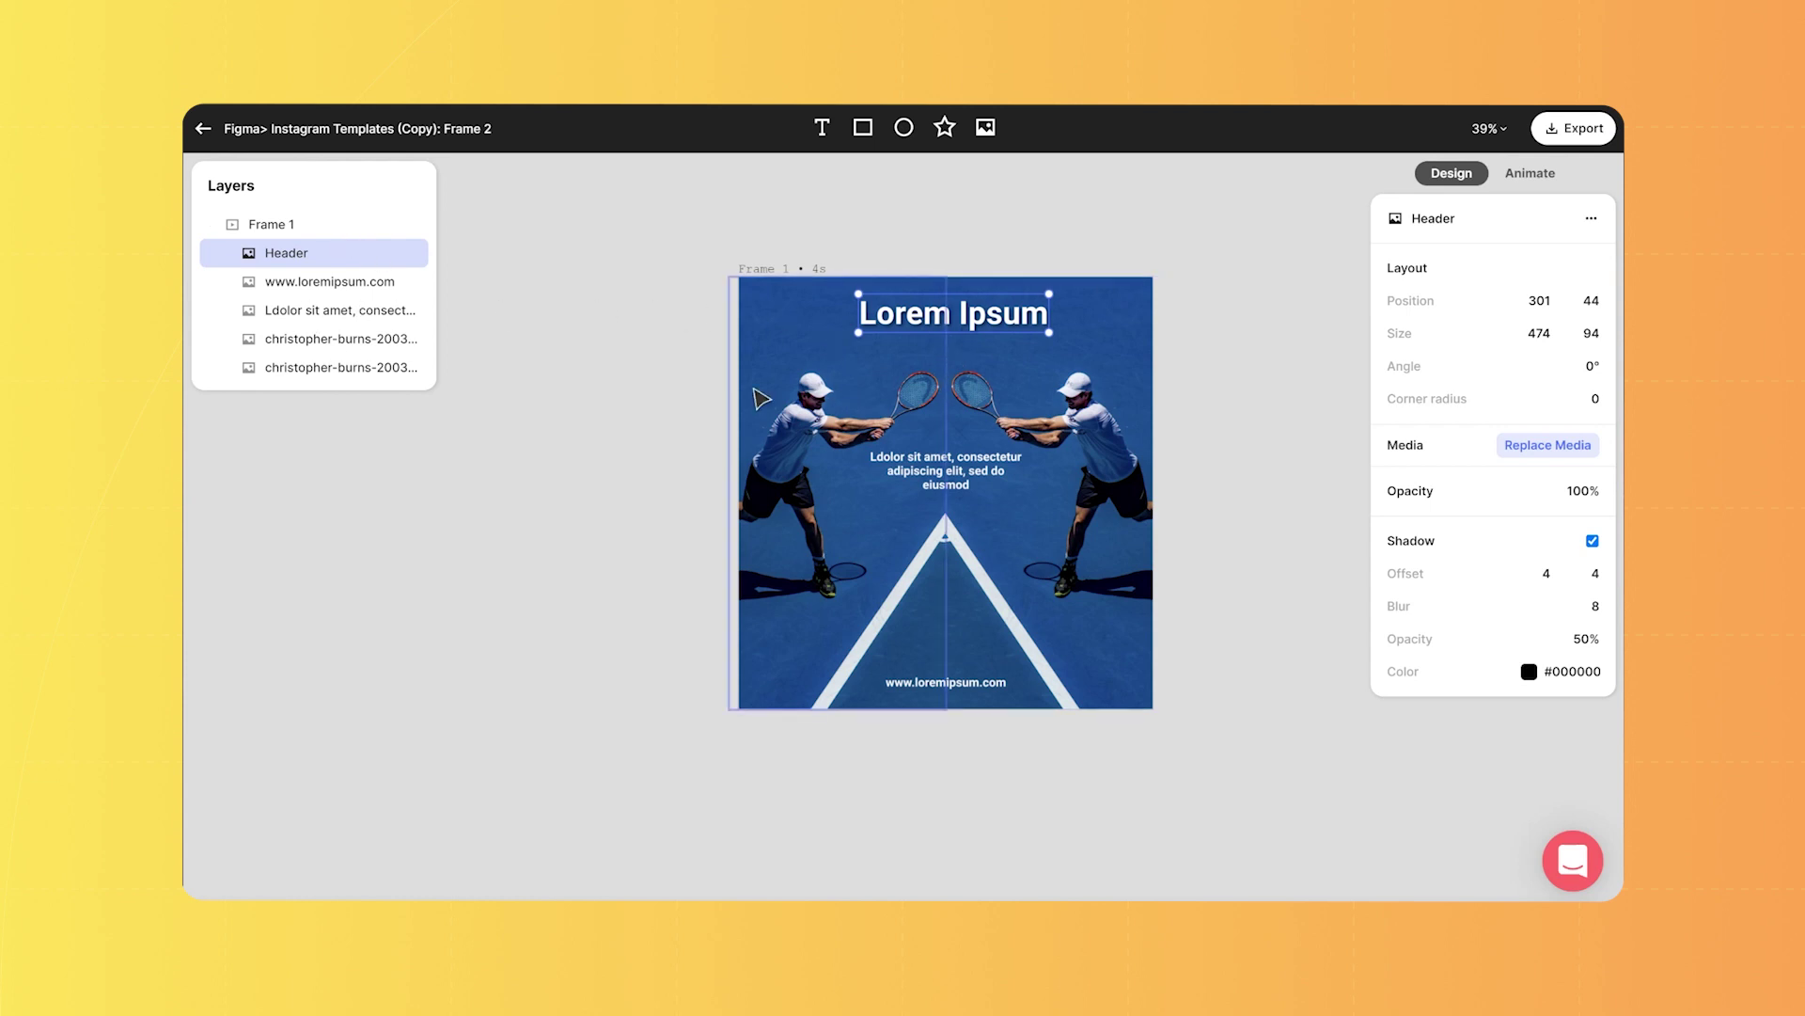
click(392, 371)
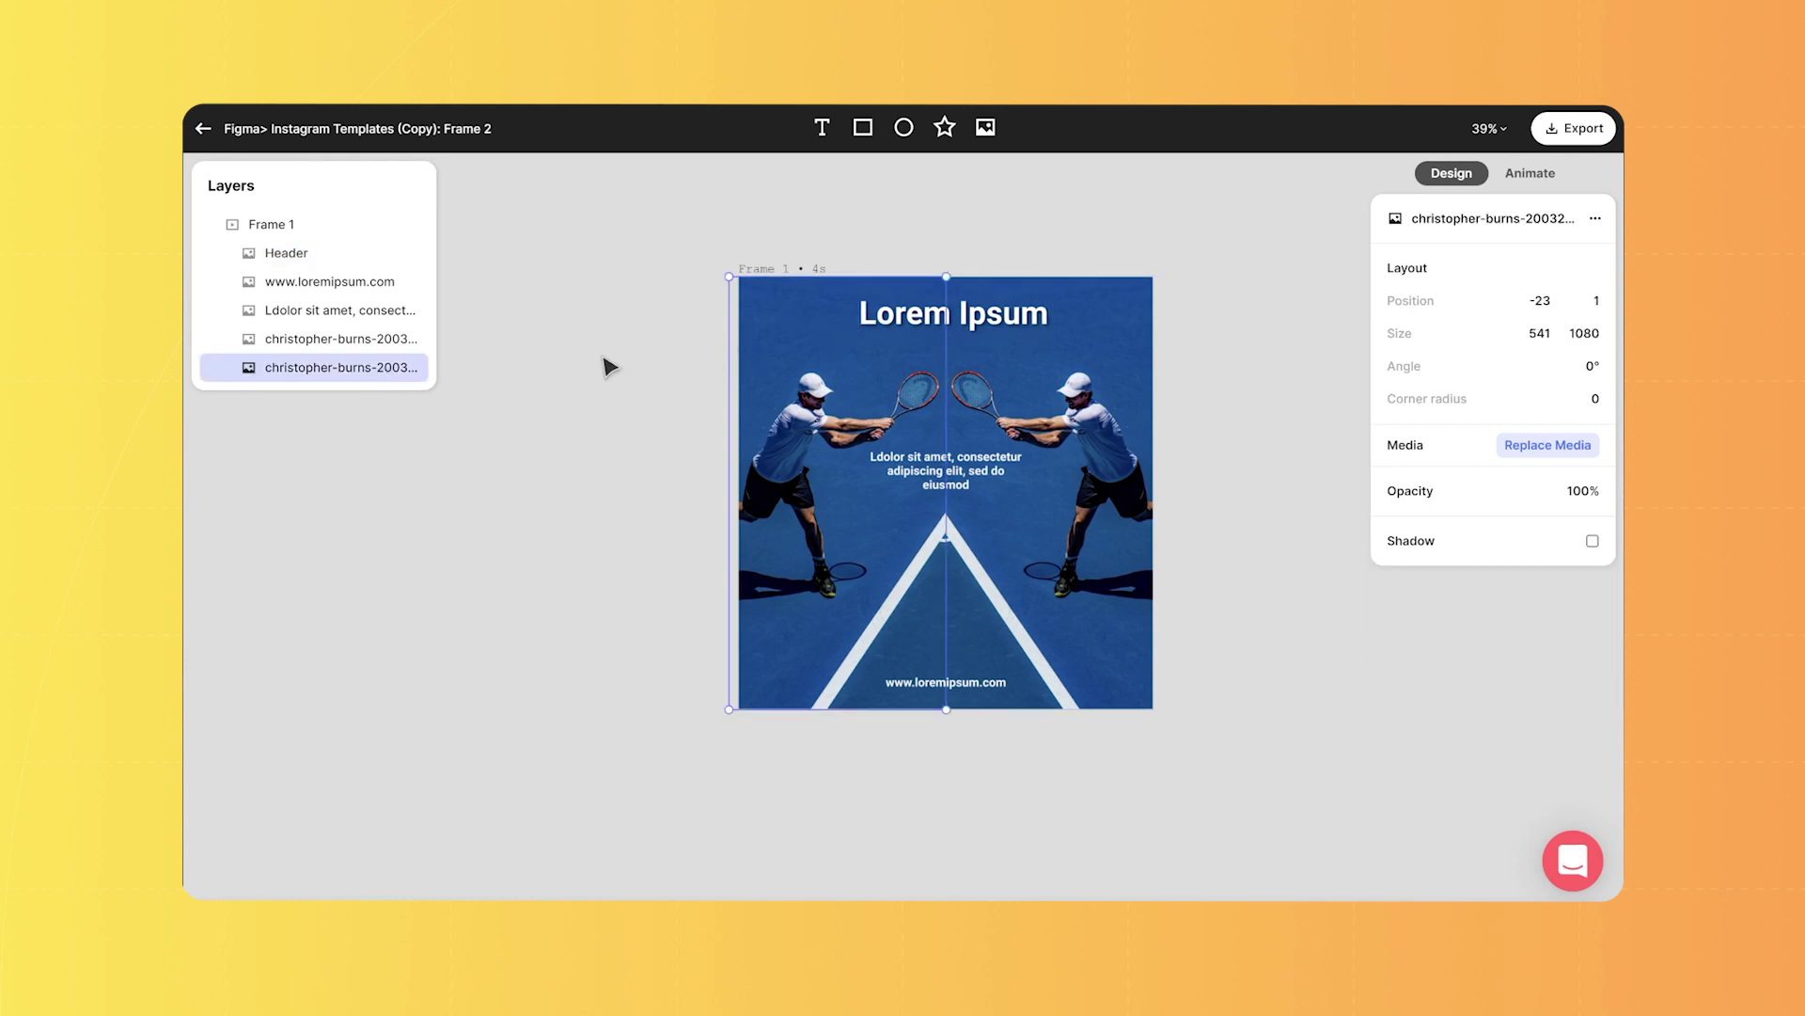
drag(392, 370, 369, 236)
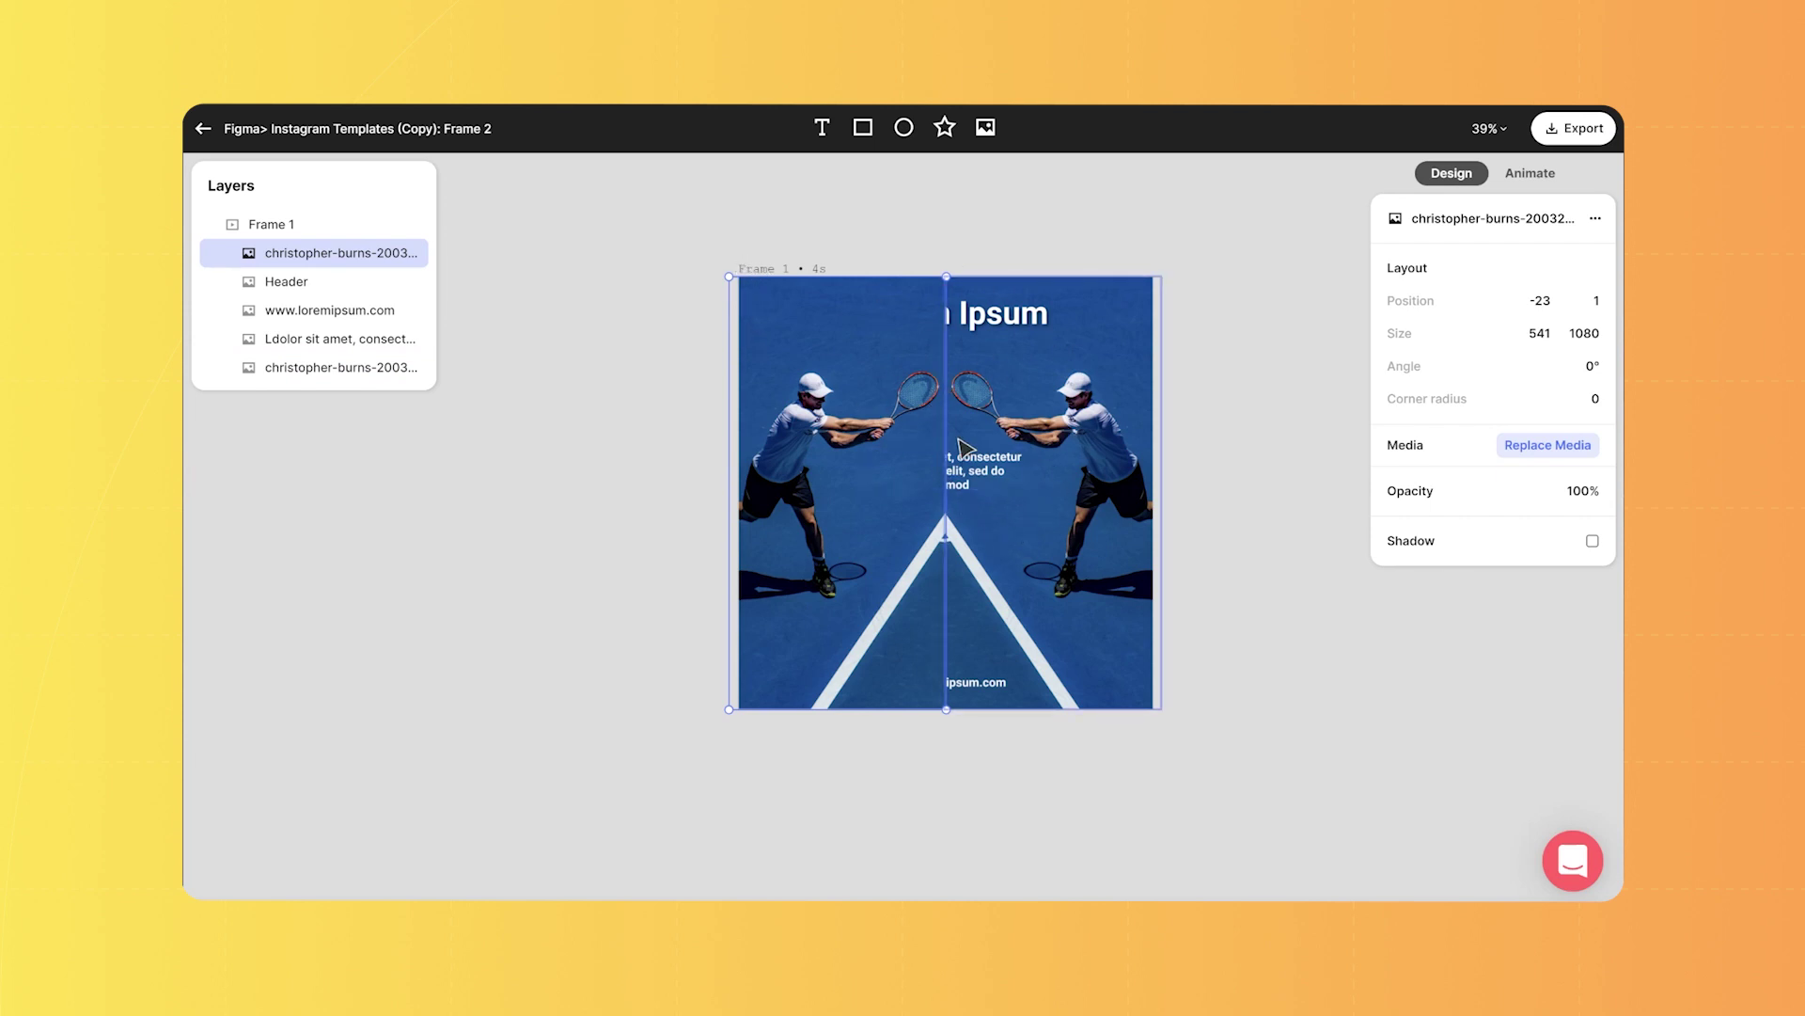
drag(338, 255, 342, 384)
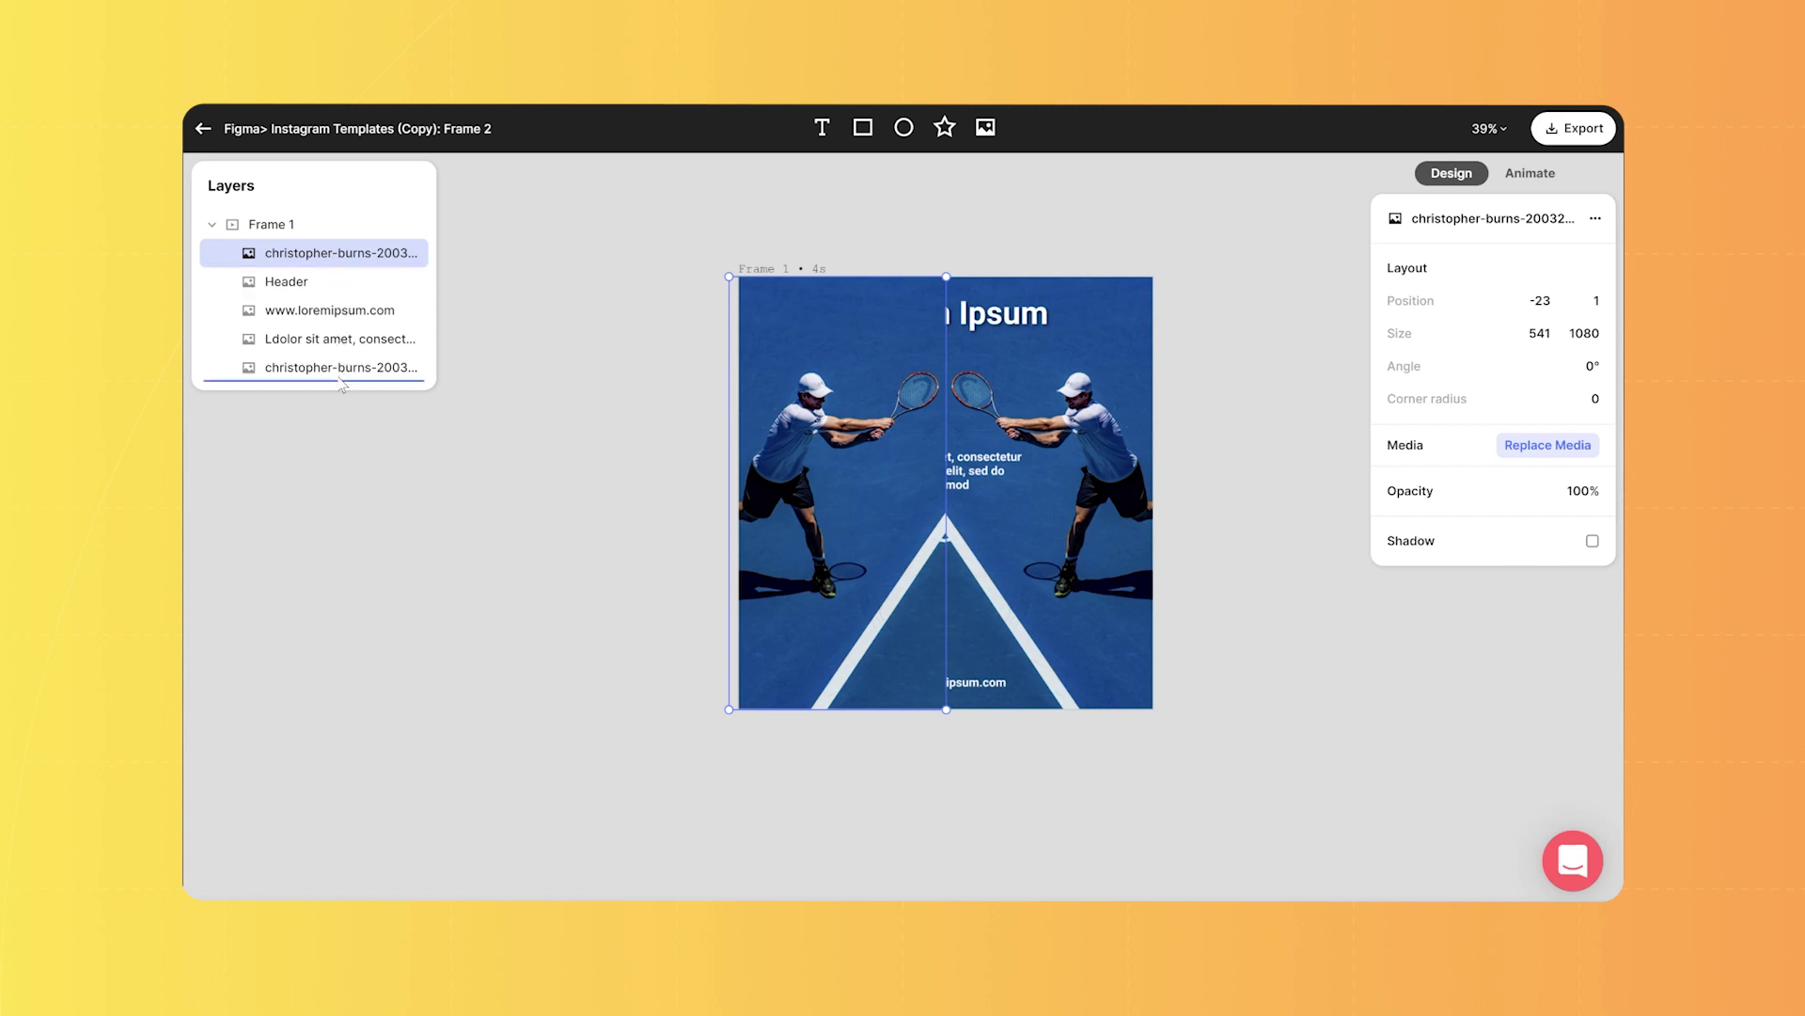